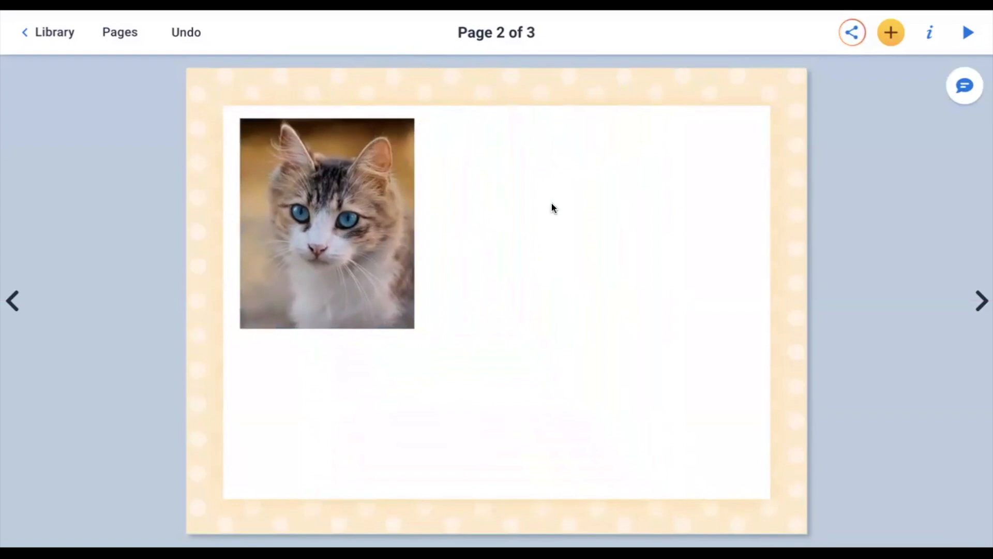
- Set the photo's alt text to "This is a ginger and white cat with some black tufts on his head and striking blue eyes, looking at the camera."
{"action": "left_click", "coordinate": [381, 211]}
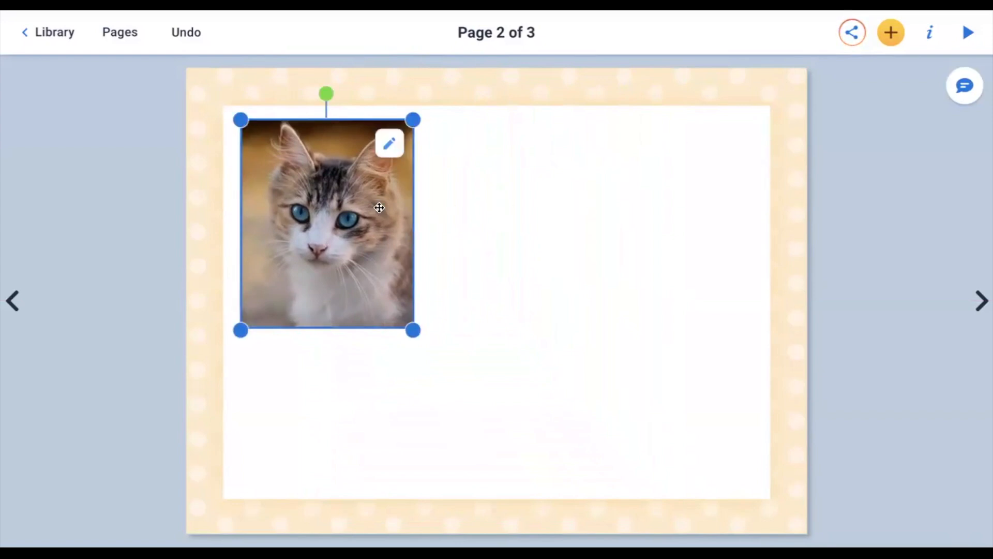
{"action": "left_click", "coordinate": [931, 34]}
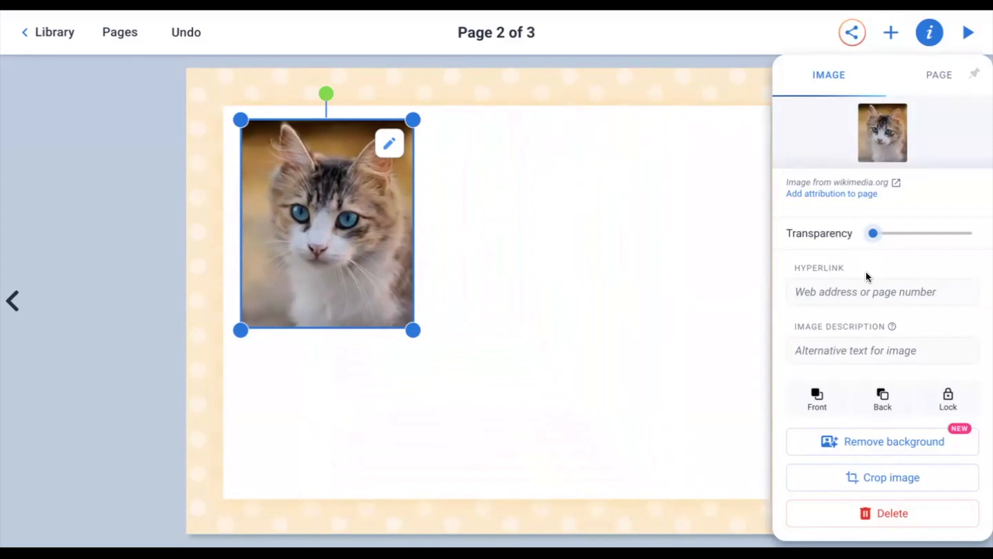
{"action": "mouse_move", "coordinate": [890, 328]}
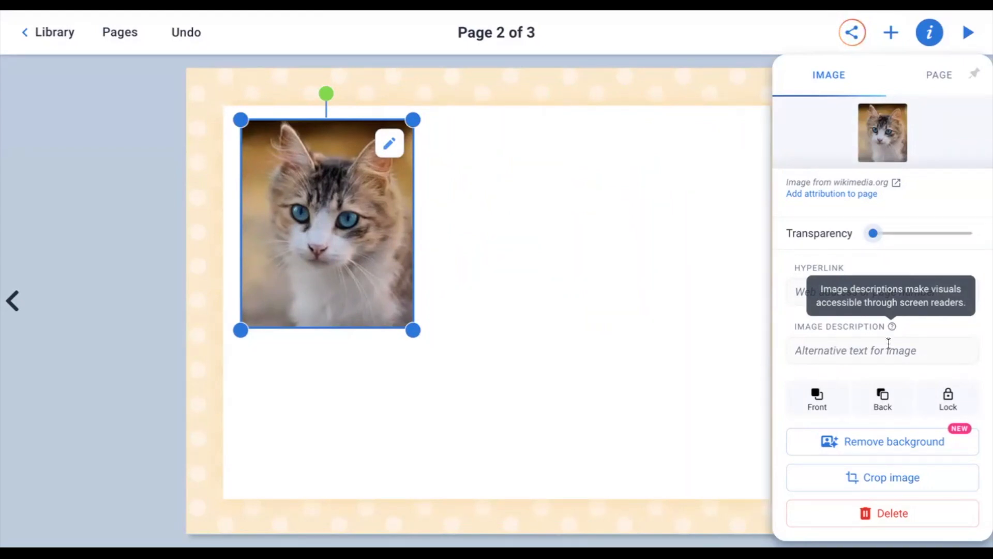
{"action": "left_click", "coordinate": [885, 351]}
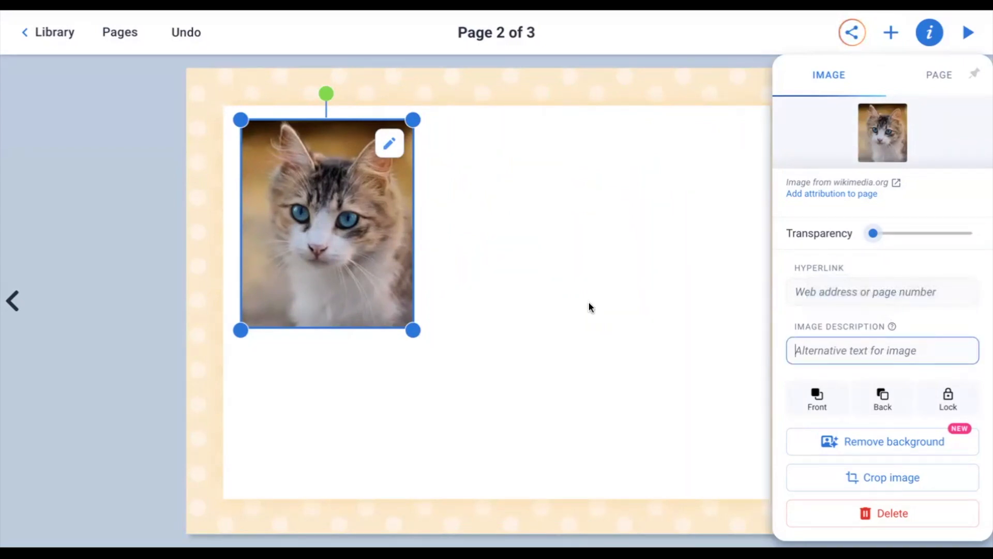
{"action": "type", "text": "This is a ginger an"}
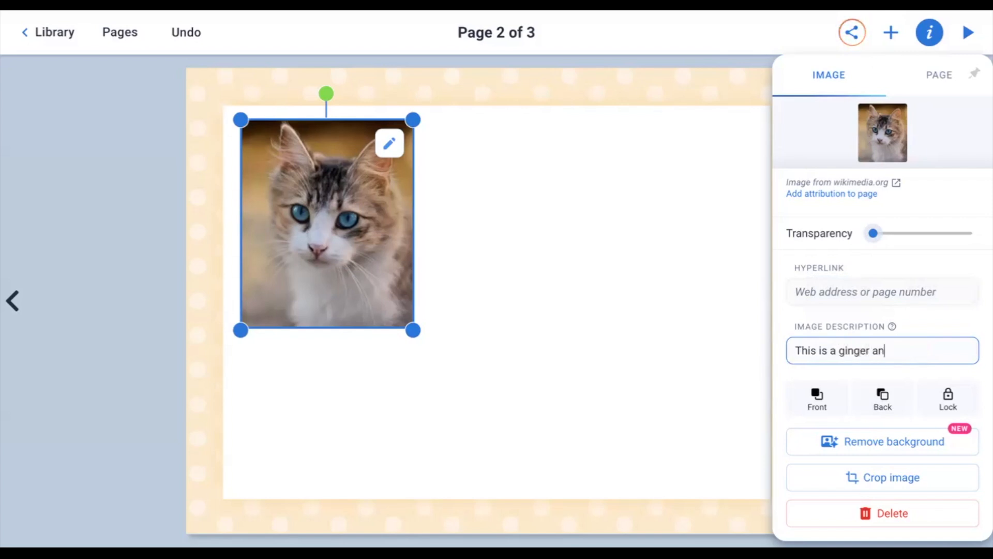
{"action": "type", "text": "d white cat with some bla"}
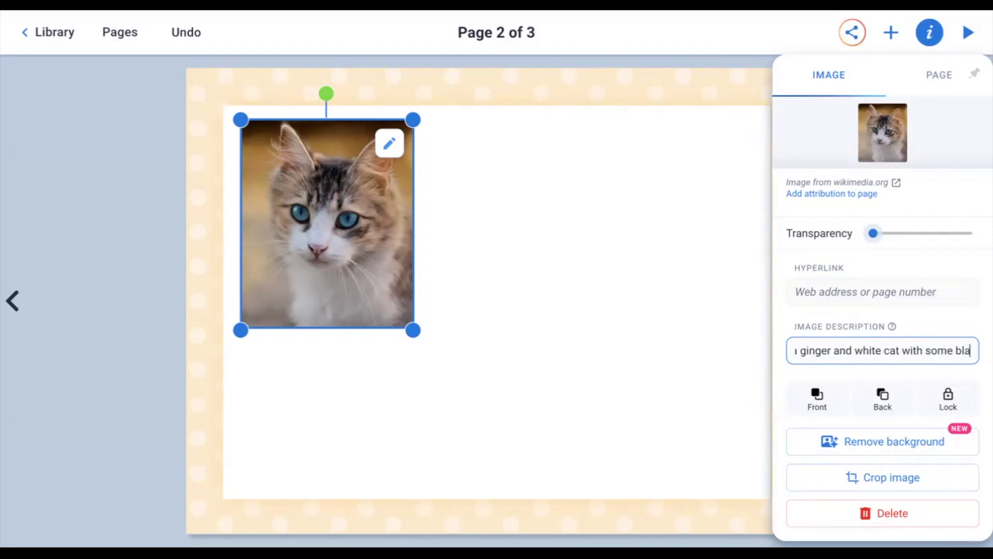
{"action": "type", "text": "ck tufts"}
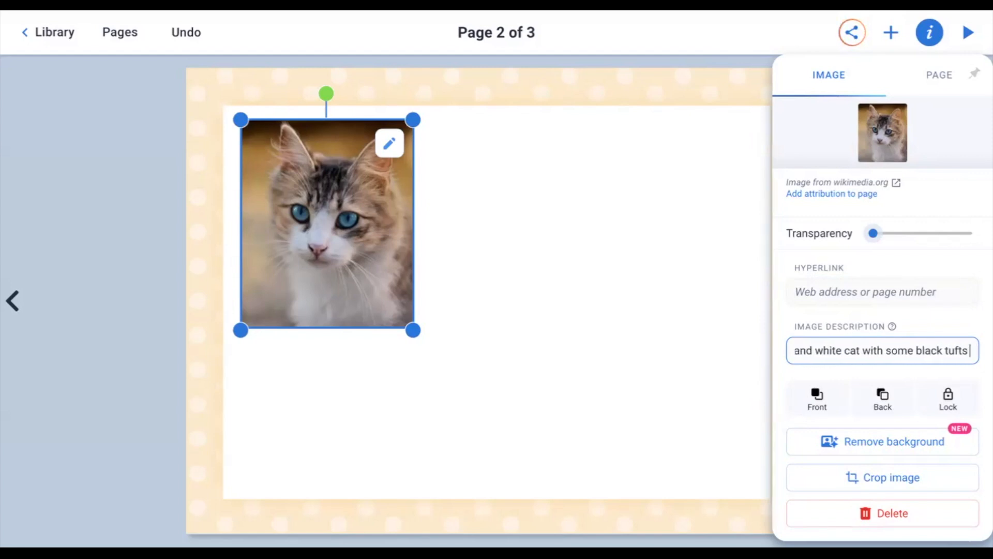
{"action": "type", "text": " on his head and striking blue eyes, looking at the camera."}
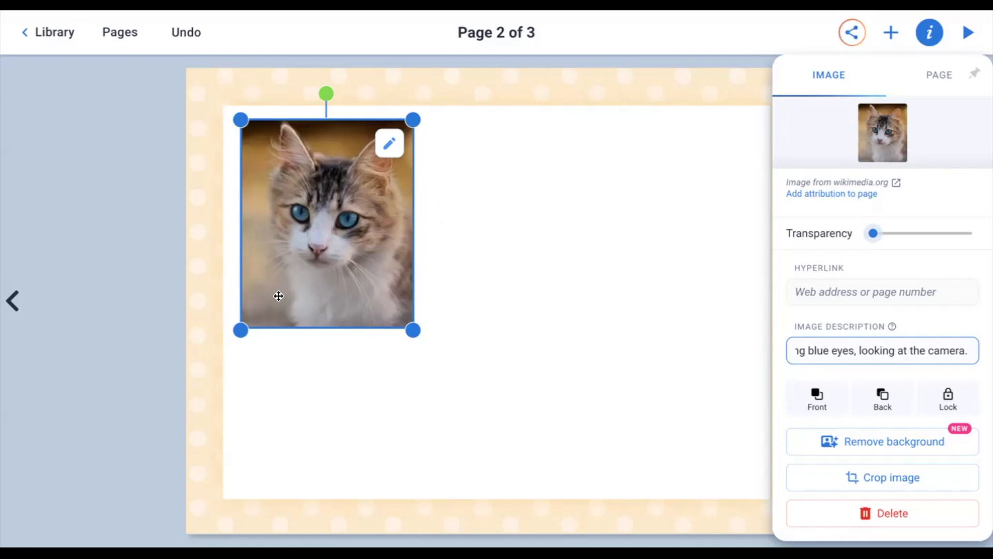
{"action": "left_click", "coordinate": [471, 278]}
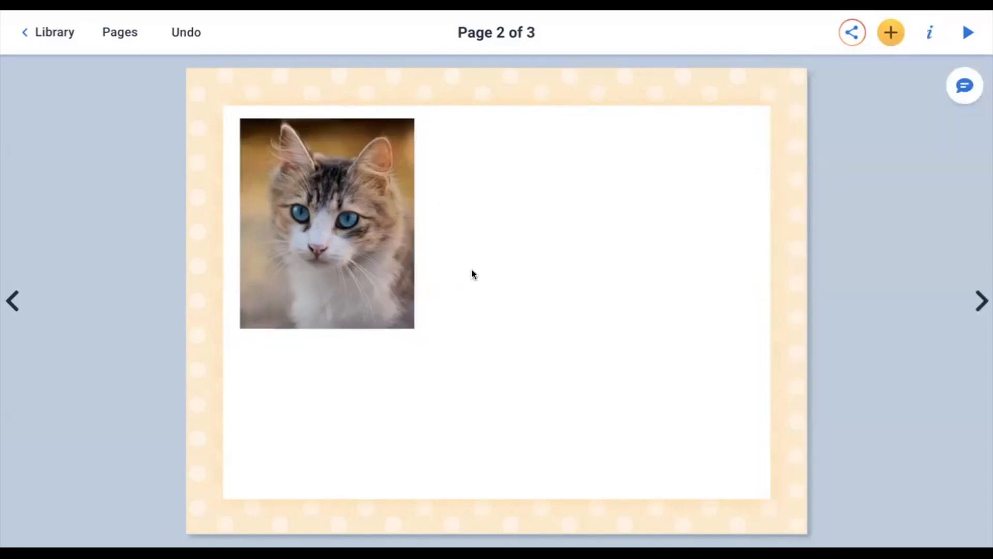
- Take a still picture with the camera and insert it on page 2
{"action": "left_click", "coordinate": [890, 33]}
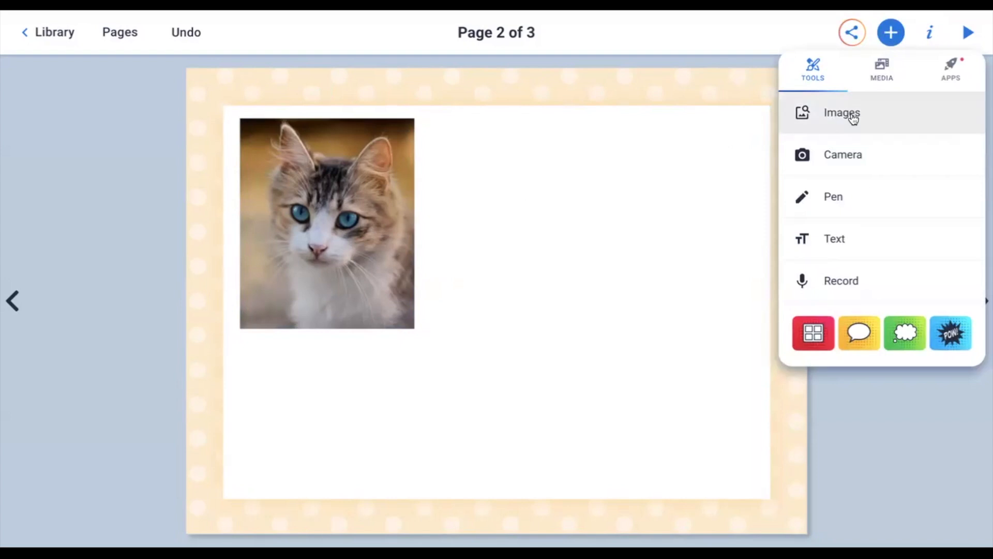
{"action": "left_click", "coordinate": [853, 158]}
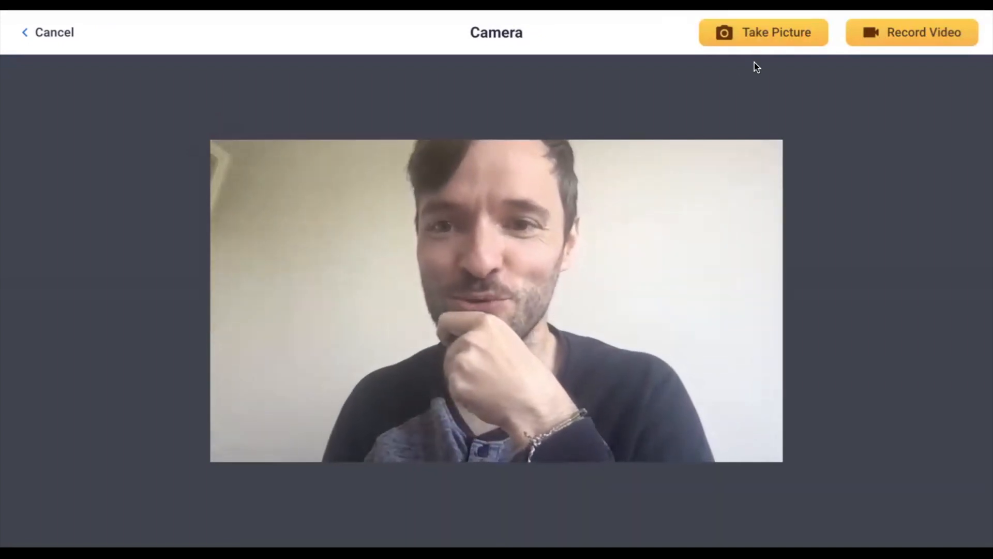
{"action": "left_click", "coordinate": [776, 37]}
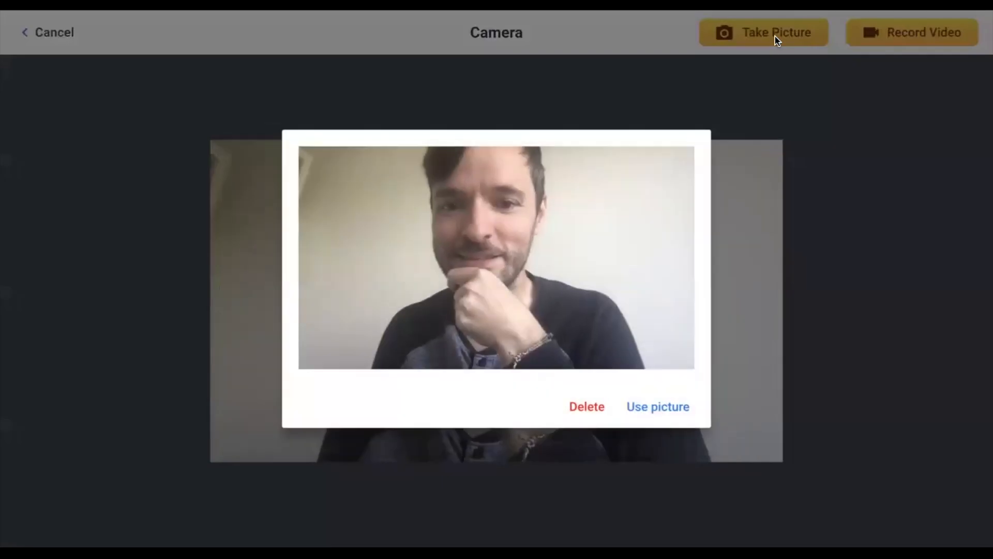
{"action": "left_click", "coordinate": [663, 411]}
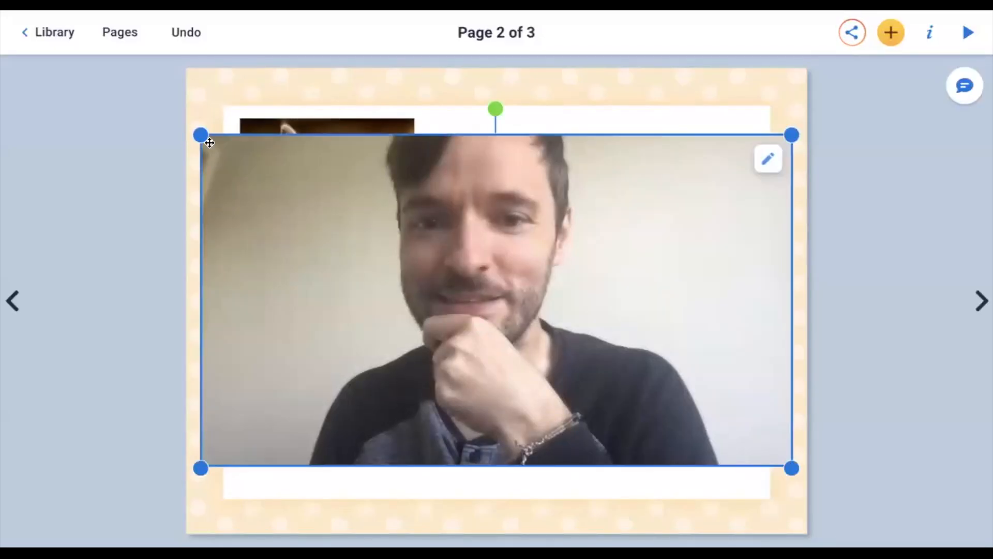
- Shrink the camera picture to about half its size and place it beside the cat photo in the page's upper-right area
{"action": "left_click_drag", "start_coordinate": [210, 143], "coordinate": [419, 258]}
{"action": "left_click_drag", "start_coordinate": [662, 394], "coordinate": [662, 237]}
{"action": "left_click_drag", "start_coordinate": [415, 315], "coordinate": [510, 281]}
{"action": "left_click_drag", "start_coordinate": [627, 222], "coordinate": [610, 234]}
{"action": "left_click", "coordinate": [631, 346]}
{"action": "left_click", "coordinate": [625, 226]}
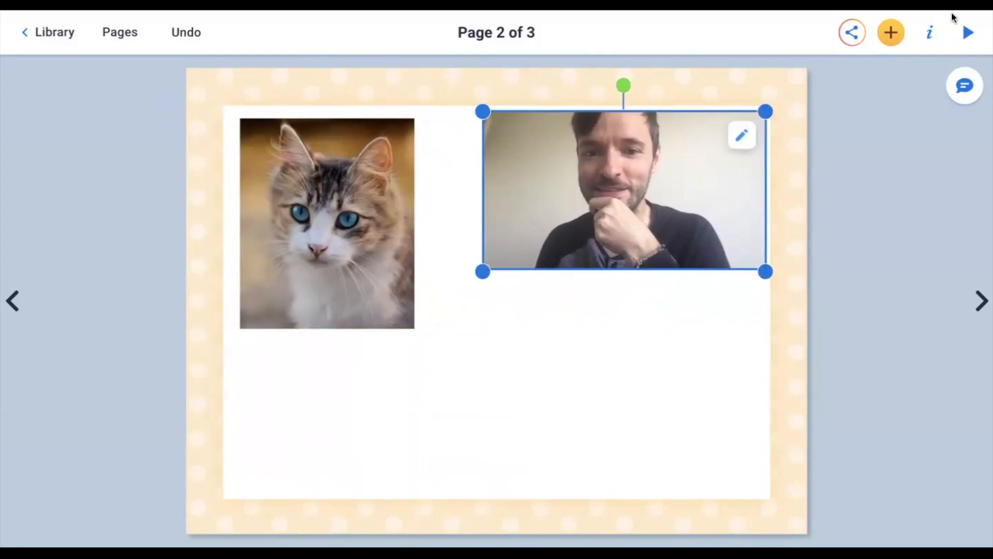
- Crop the camera picture by trimming a strip of empty wall off both its left and right sides
{"action": "left_click", "coordinate": [930, 33]}
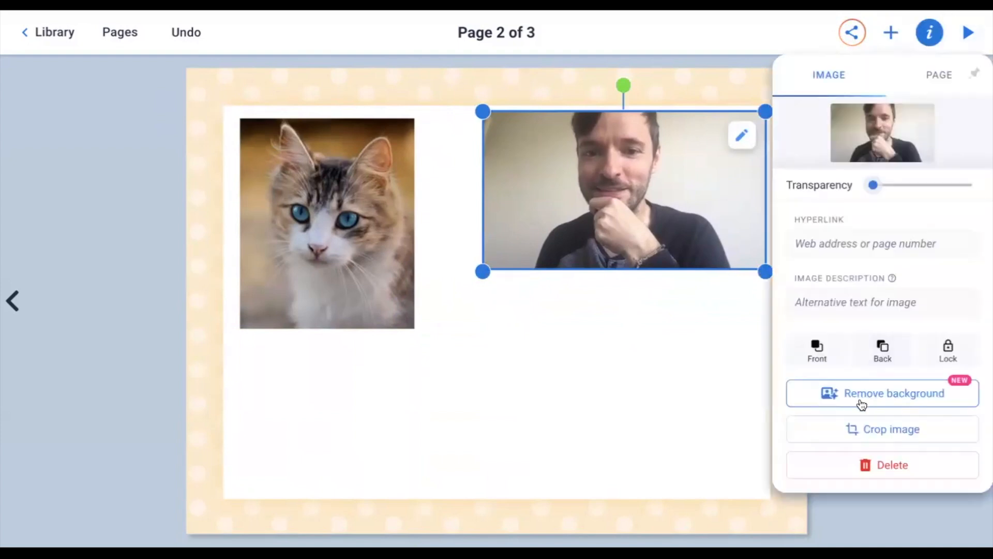
{"action": "left_click", "coordinate": [885, 432]}
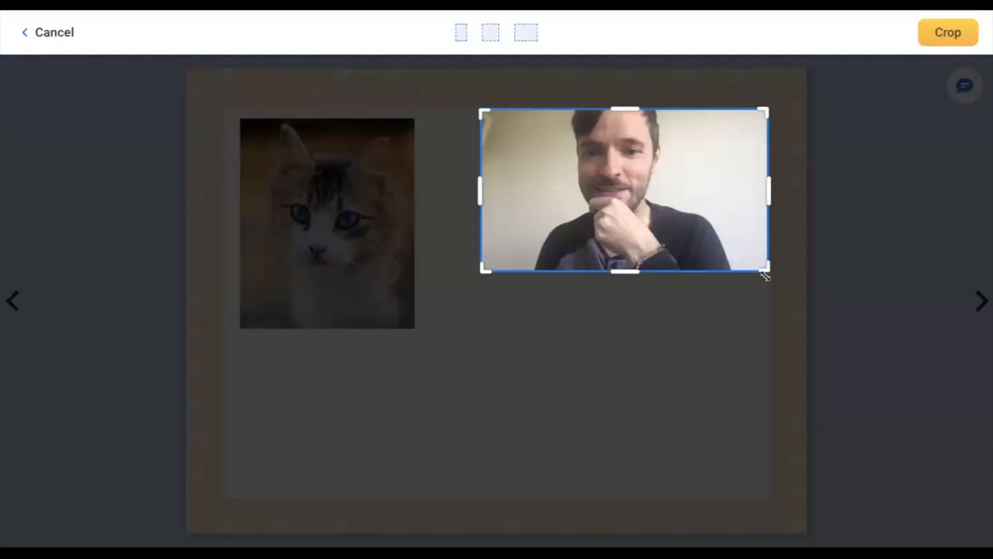
{"action": "left_click_drag", "start_coordinate": [766, 270], "coordinate": [744, 268]}
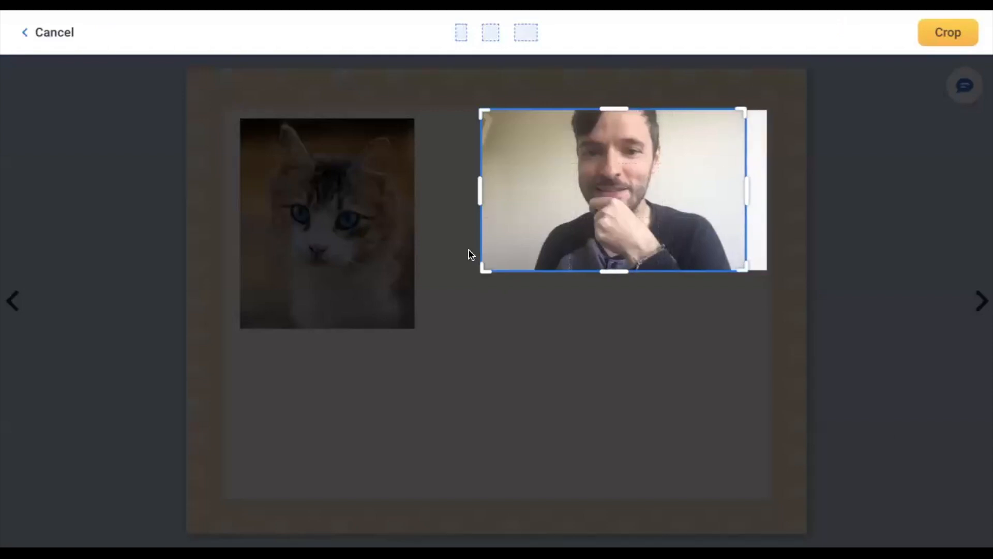
{"action": "left_click_drag", "start_coordinate": [484, 265], "coordinate": [522, 268]}
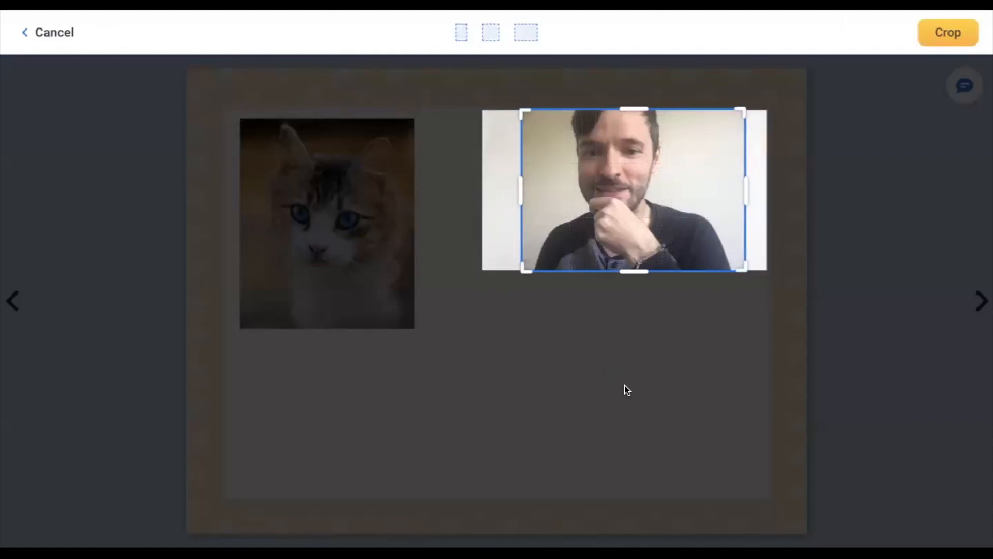
{"action": "left_click", "coordinate": [946, 32]}
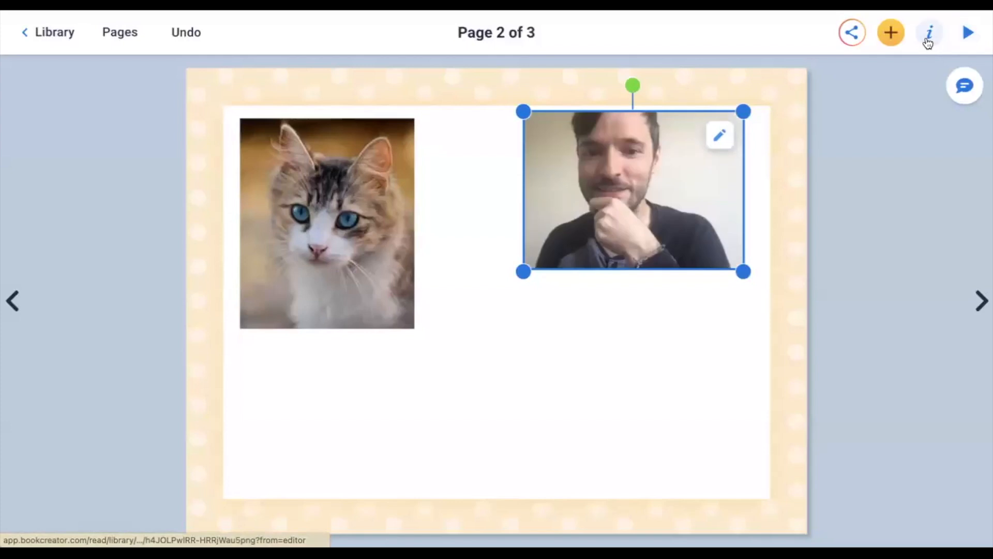
- Remove the background from the camera picture and move the cut-out to the page's lower-right corner
{"action": "left_click", "coordinate": [926, 40]}
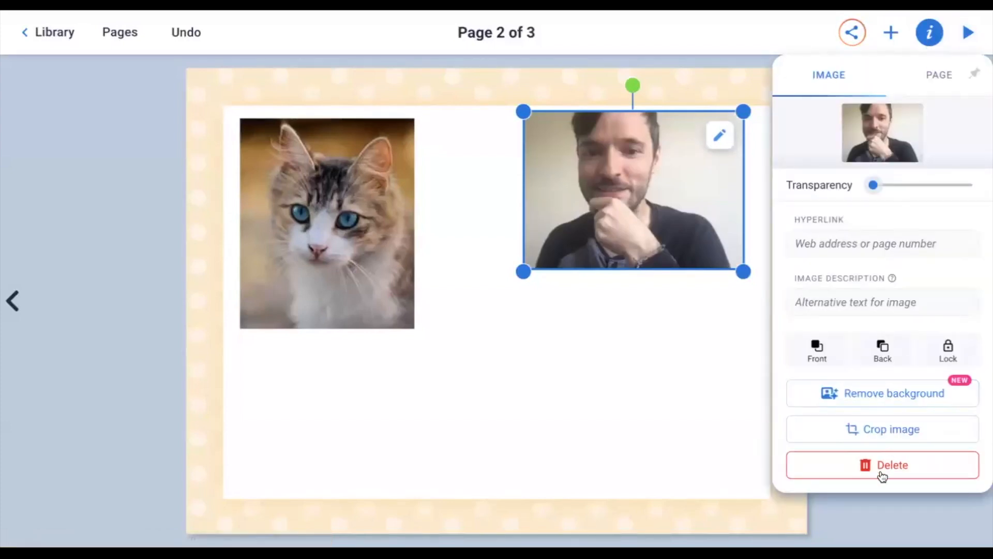
{"action": "left_click", "coordinate": [862, 385]}
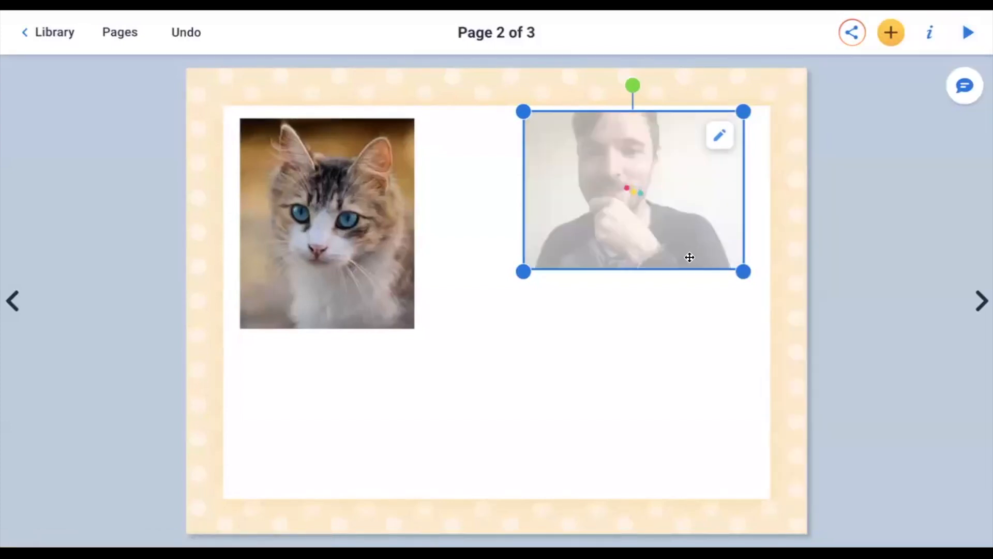
{"action": "left_click", "coordinate": [675, 326]}
{"action": "left_click_drag", "start_coordinate": [641, 255], "coordinate": [654, 452]}
{"action": "left_click", "coordinate": [465, 428]}
{"action": "left_click", "coordinate": [620, 419]}
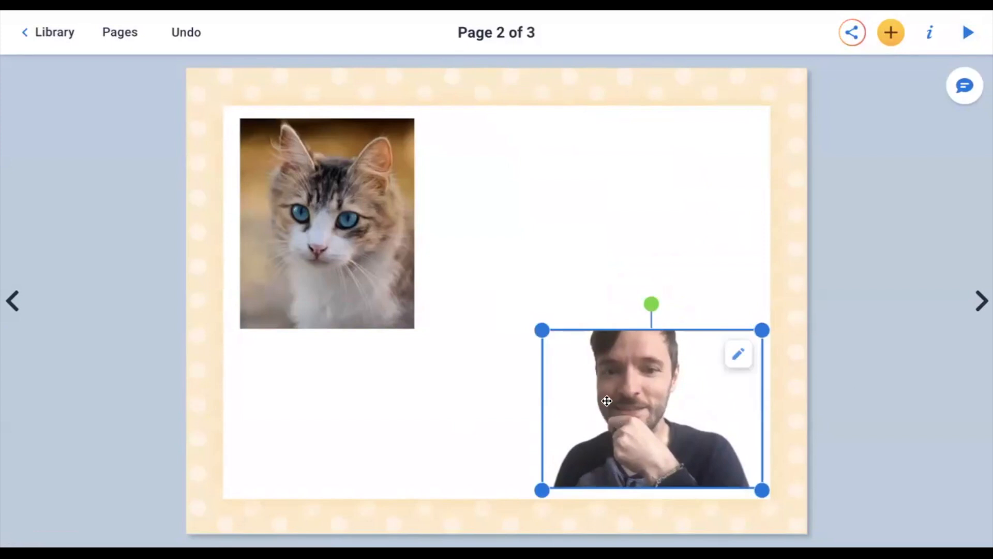
{"action": "left_click", "coordinate": [422, 383]}
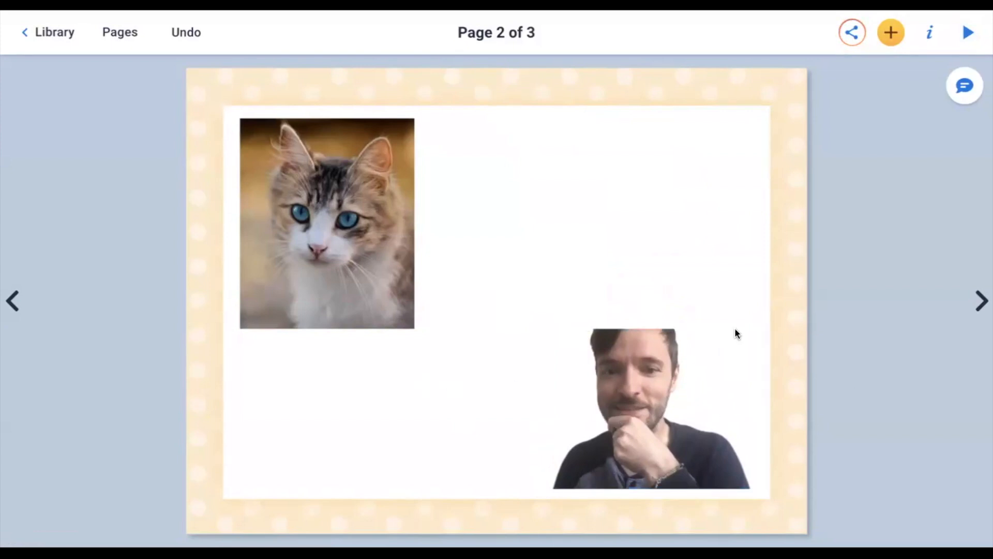
- Nudge the cut-out picture further into the page's lower-right corner and delete it from the page
{"action": "left_click", "coordinate": [669, 444]}
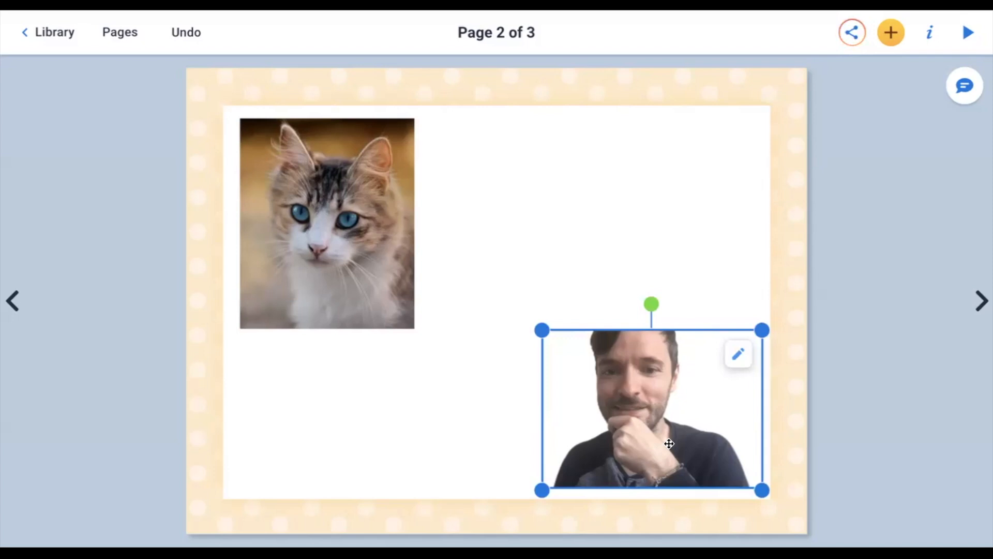
{"action": "mouse_move", "coordinate": [668, 443]}
{"action": "left_mouse_down"}
{"action": "mouse_move", "coordinate": [561, 282]}
{"action": "mouse_move", "coordinate": [541, 364]}
{"action": "mouse_move", "coordinate": [640, 381]}
{"action": "mouse_move", "coordinate": [688, 444]}
{"action": "mouse_move", "coordinate": [674, 452]}
{"action": "left_mouse_up"}
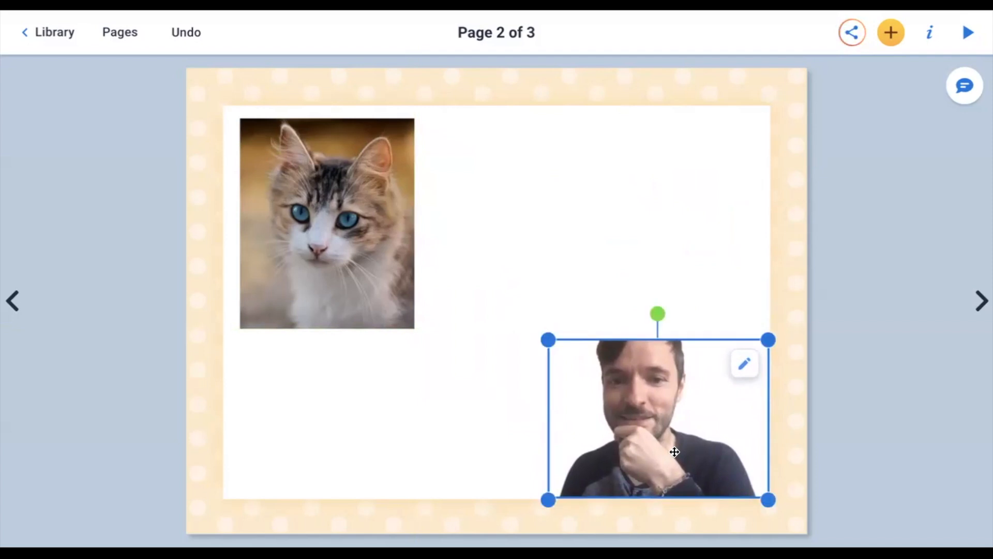
{"action": "key", "text": "Delete"}
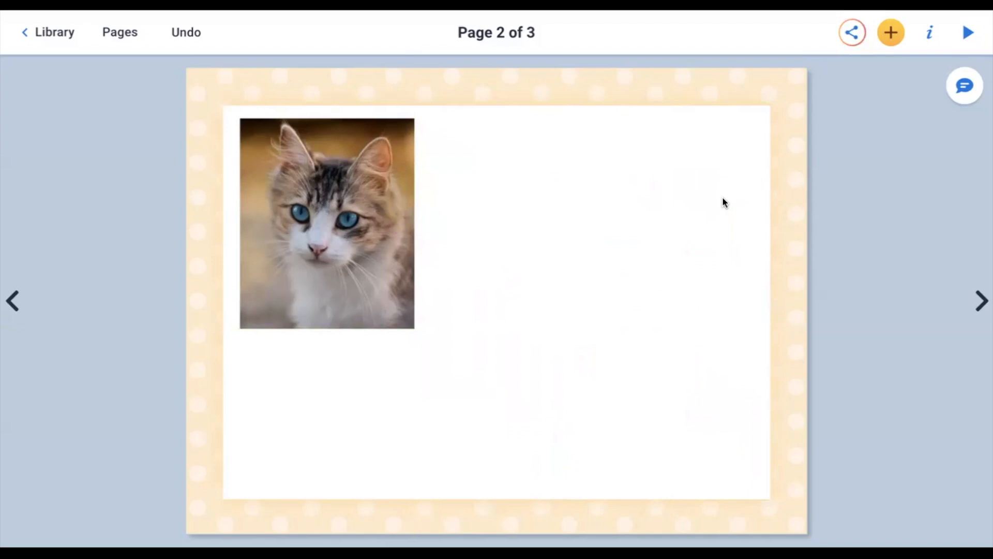
- Record a video clip of a few seconds with the camera and insert it on page 2
{"action": "left_click", "coordinate": [890, 33]}
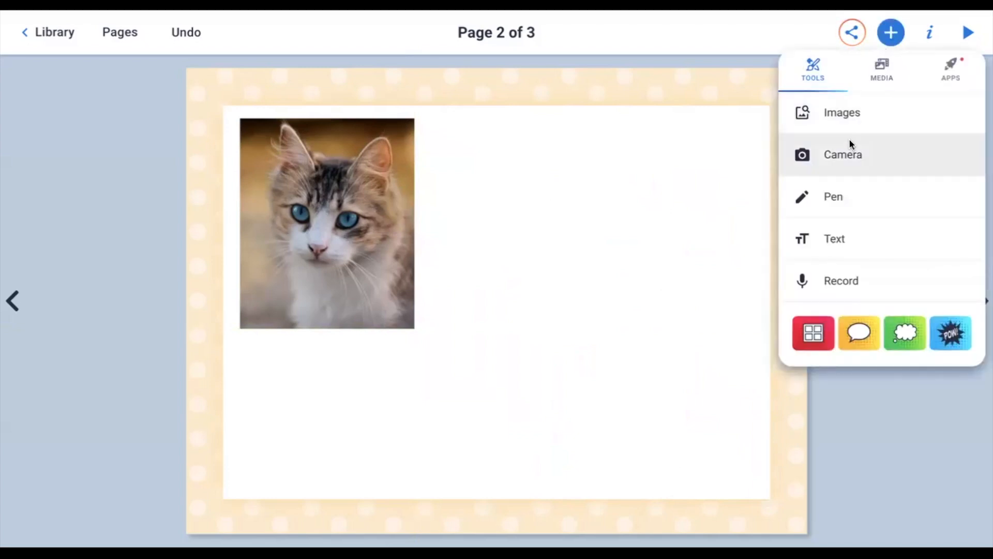
{"action": "left_click", "coordinate": [847, 155]}
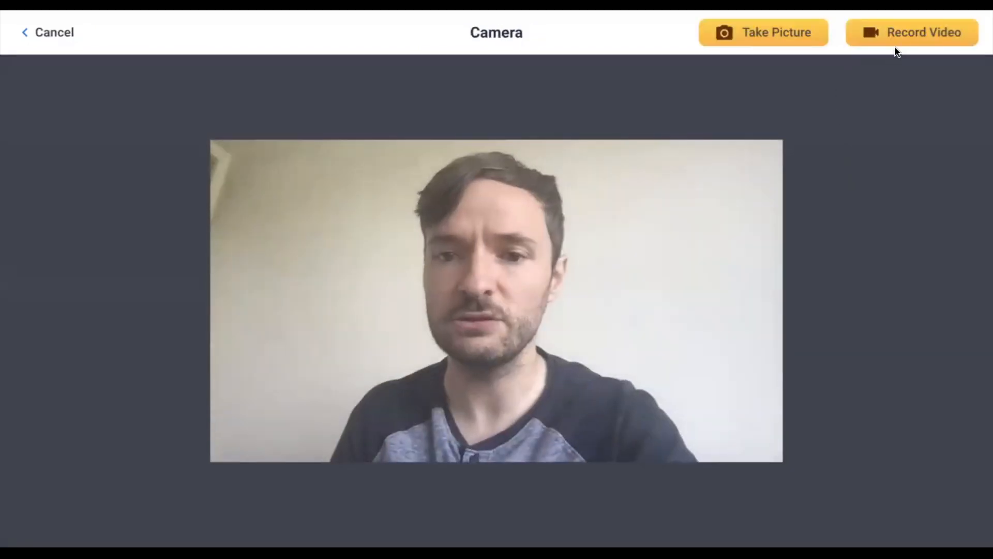
{"action": "left_click", "coordinate": [903, 45]}
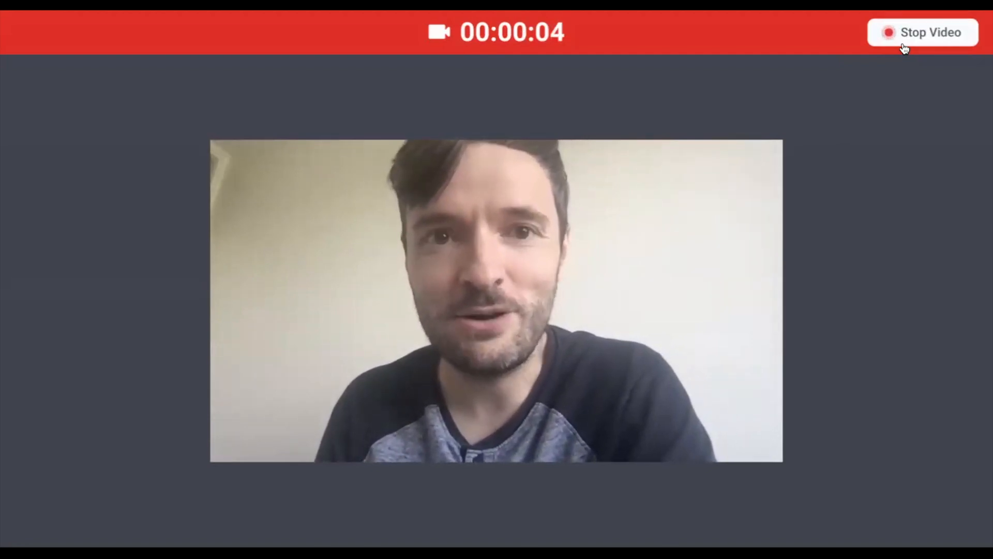
{"action": "left_click", "coordinate": [926, 34]}
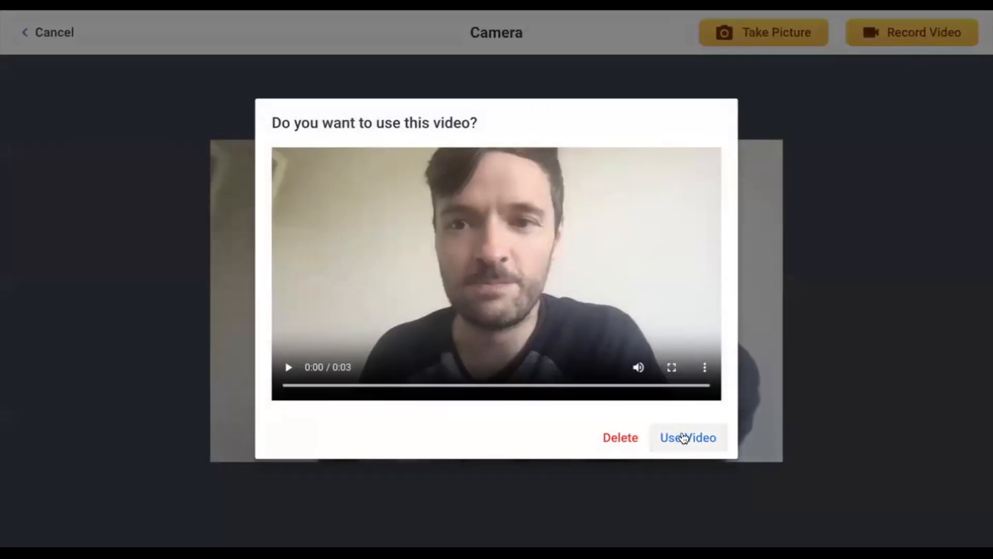
{"action": "left_click", "coordinate": [683, 437]}
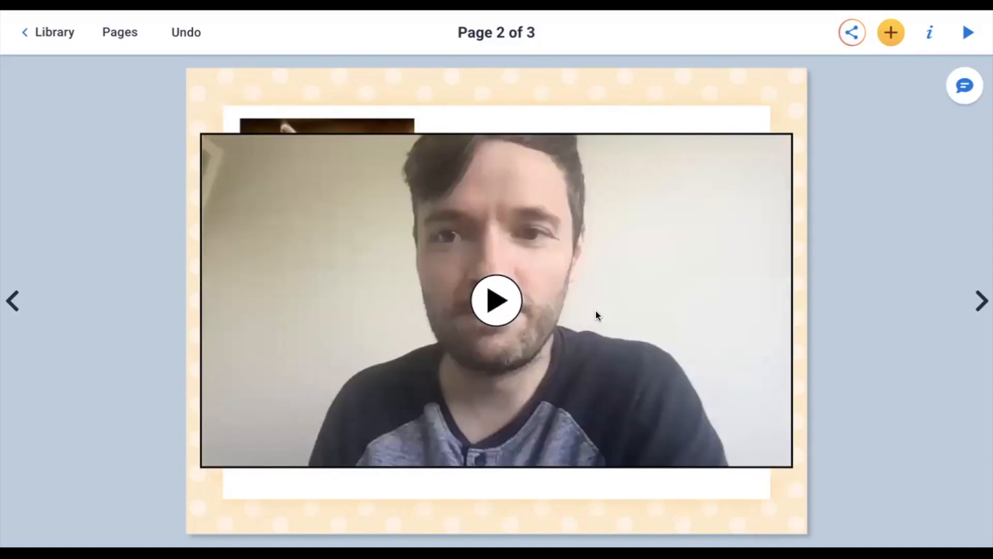
- Shrink the recorded video to about half its size and place it beside the cat photo in the page's upper-right area
{"action": "left_click", "coordinate": [584, 277]}
{"action": "left_click_drag", "start_coordinate": [191, 130], "coordinate": [506, 266]}
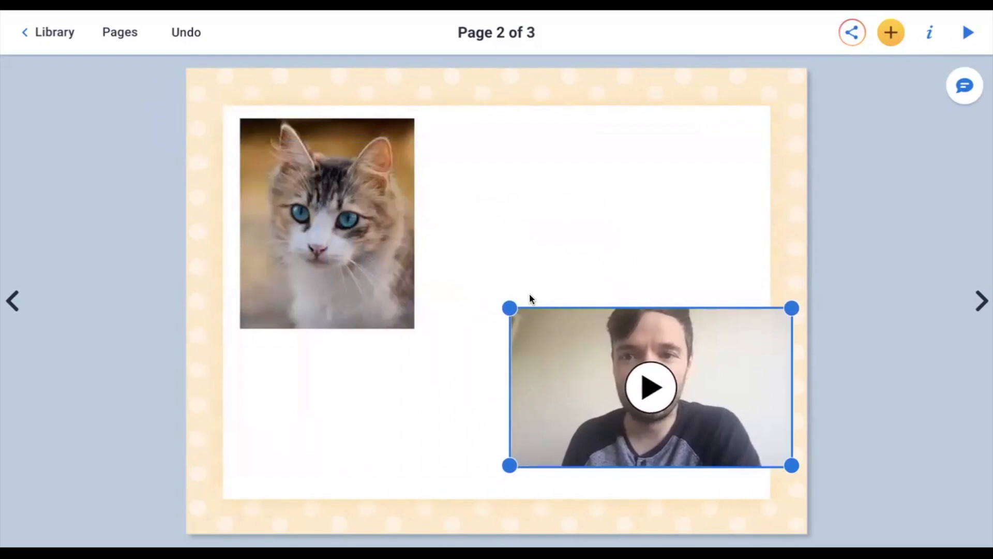
{"action": "left_click", "coordinate": [529, 293]}
{"action": "left_click", "coordinate": [556, 344]}
{"action": "left_click_drag", "start_coordinate": [562, 346], "coordinate": [525, 151]}
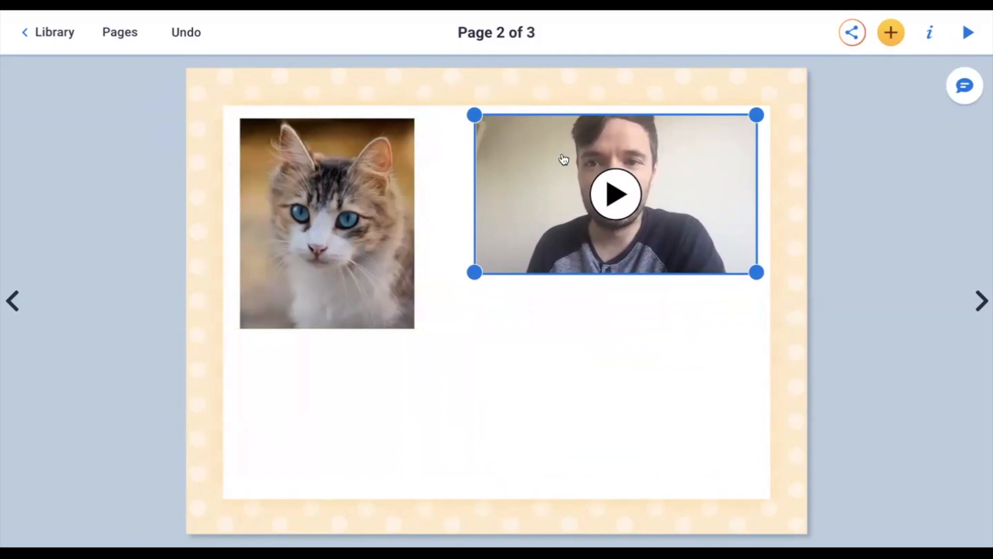
{"action": "left_click", "coordinate": [613, 343]}
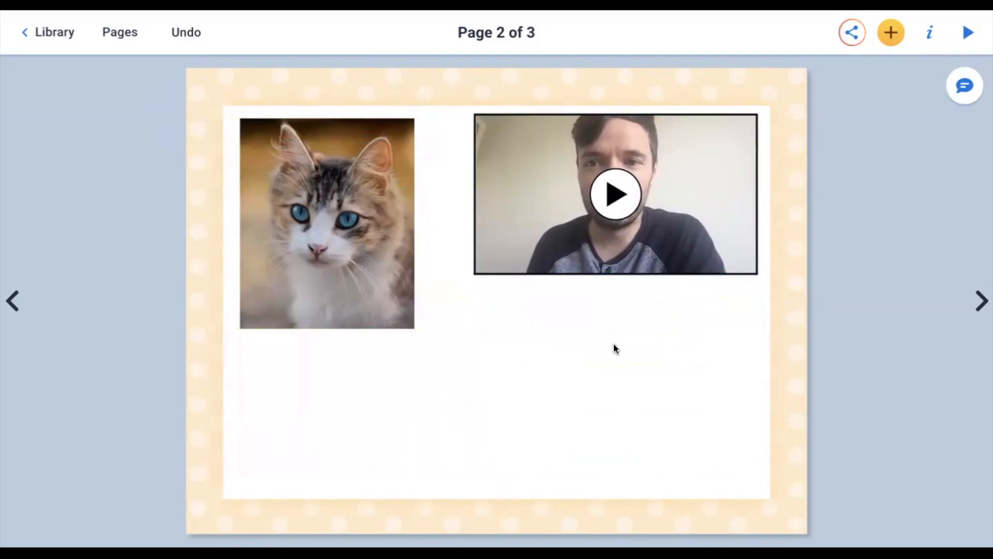
{"action": "left_click", "coordinate": [624, 200]}
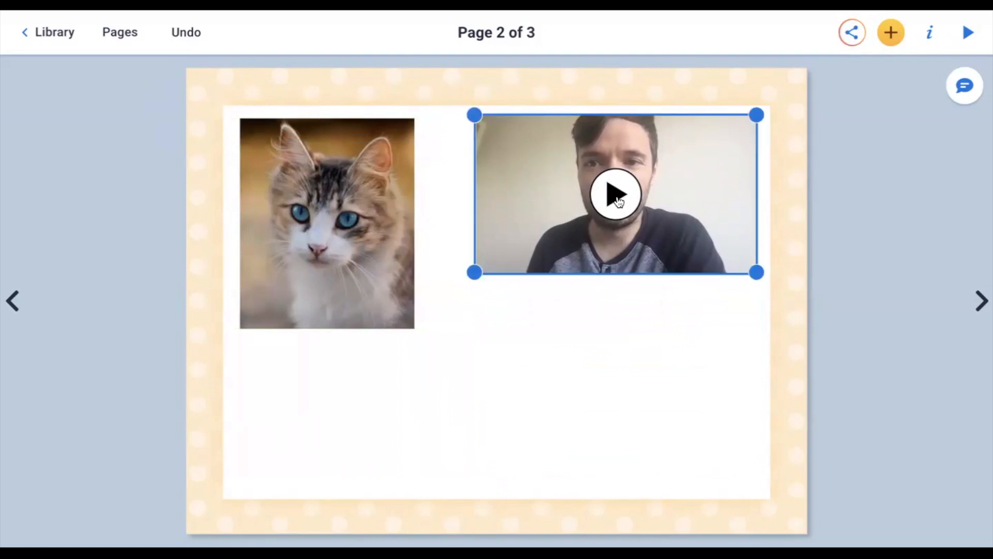
- Play back the recorded video and automatically generate English (United Kingdom) captions for it, leaving the captioning to process in the background
{"action": "left_click", "coordinate": [617, 197]}
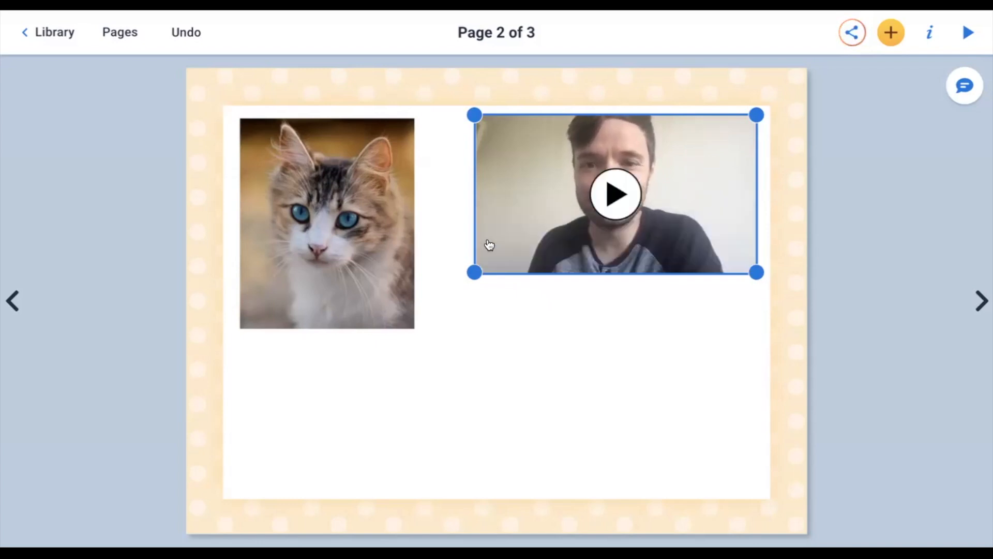
{"action": "left_click", "coordinate": [930, 34]}
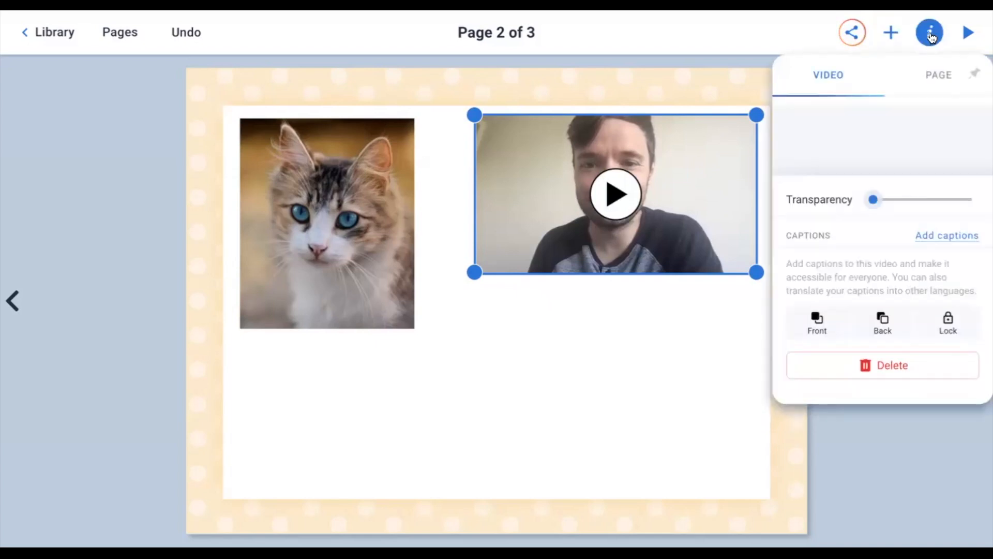
{"action": "left_click", "coordinate": [936, 242]}
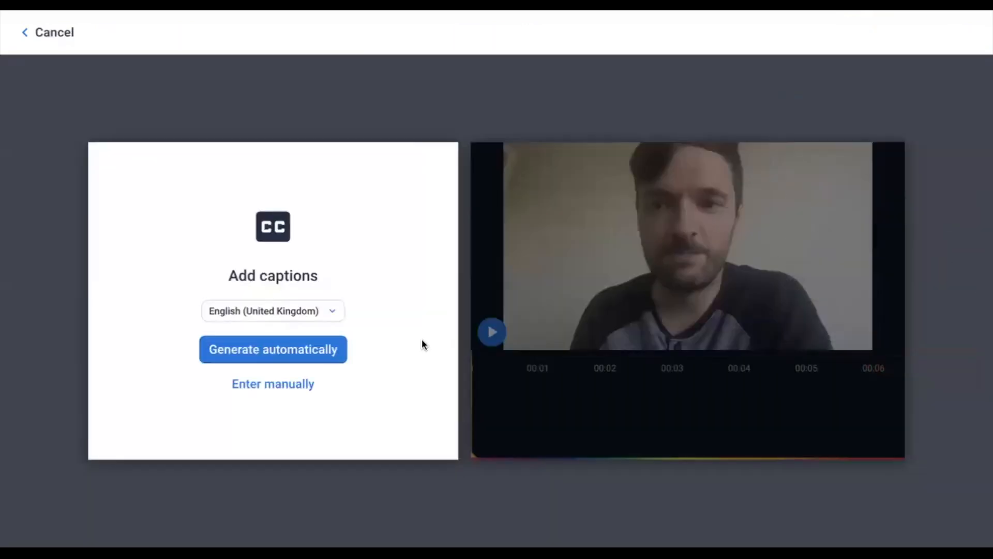
{"action": "left_click", "coordinate": [322, 355]}
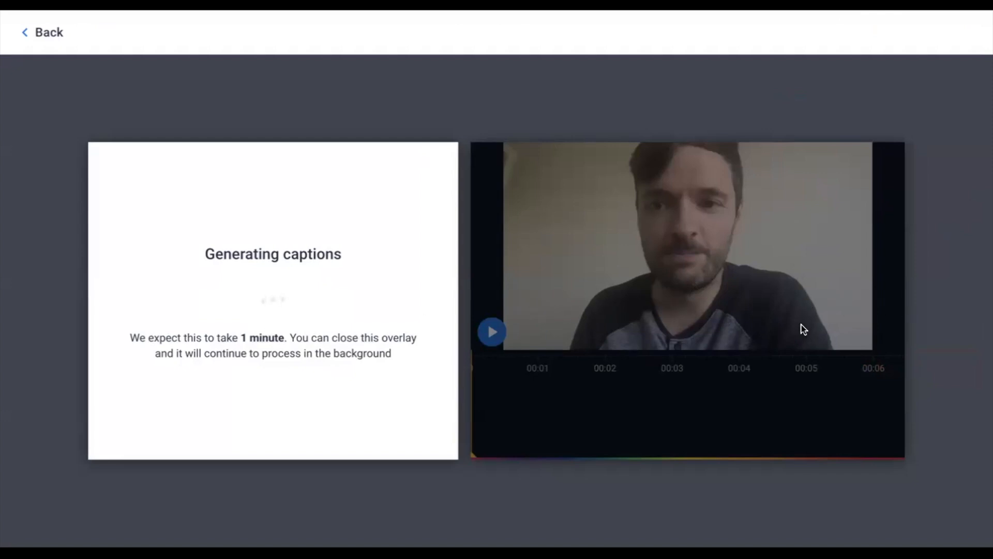
{"action": "left_click", "coordinate": [53, 34]}
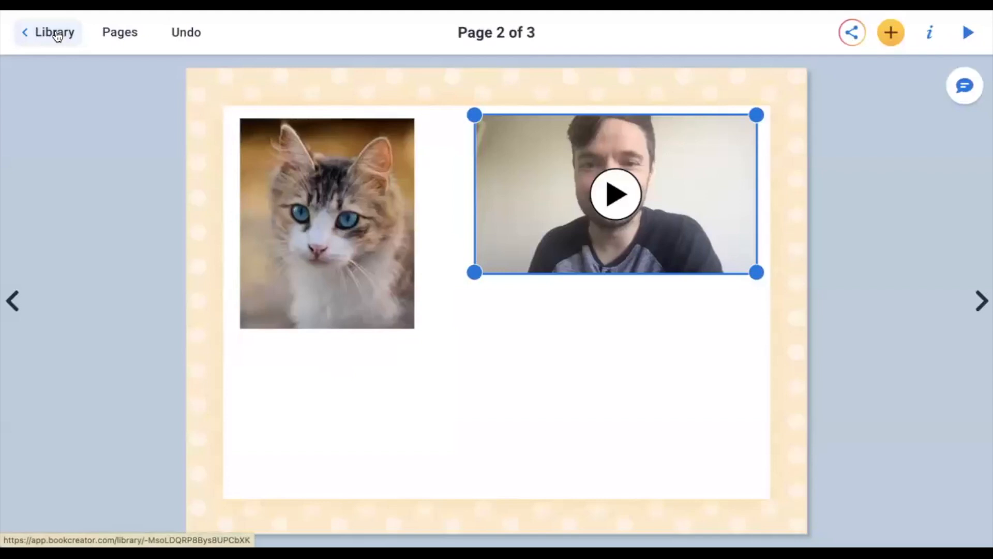
- Play the recorded video on the page to check its generated captions
{"action": "left_click", "coordinate": [635, 369]}
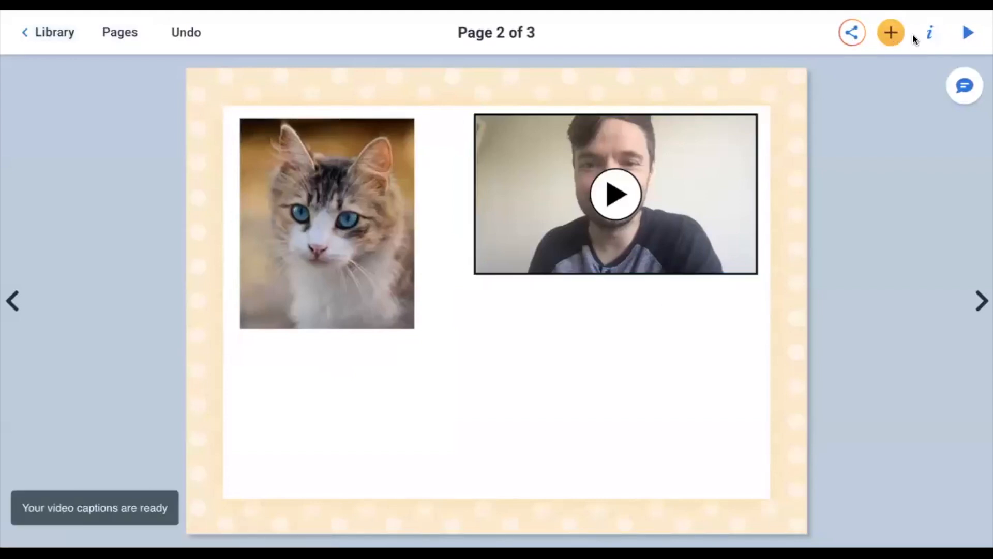
{"action": "left_click", "coordinate": [604, 218]}
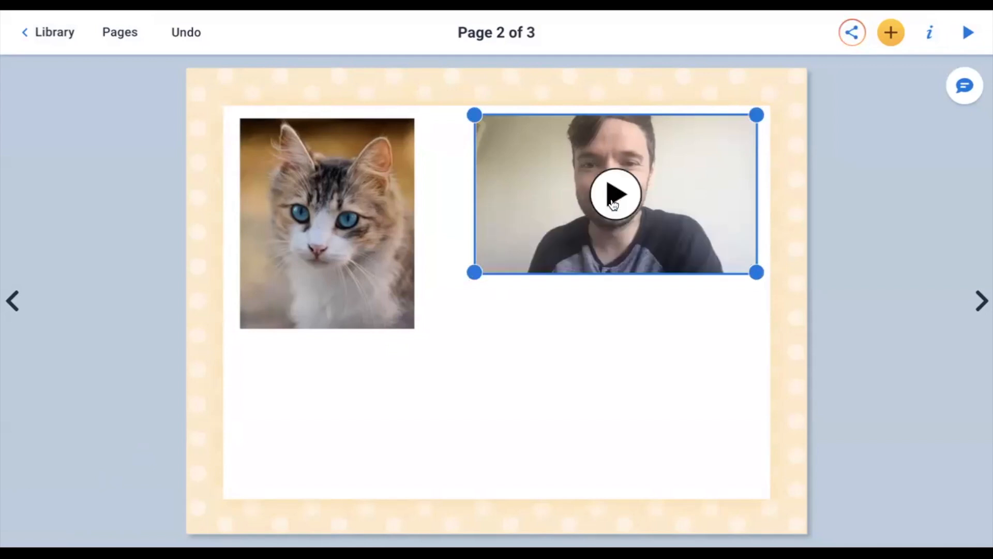
{"action": "left_click", "coordinate": [614, 195]}
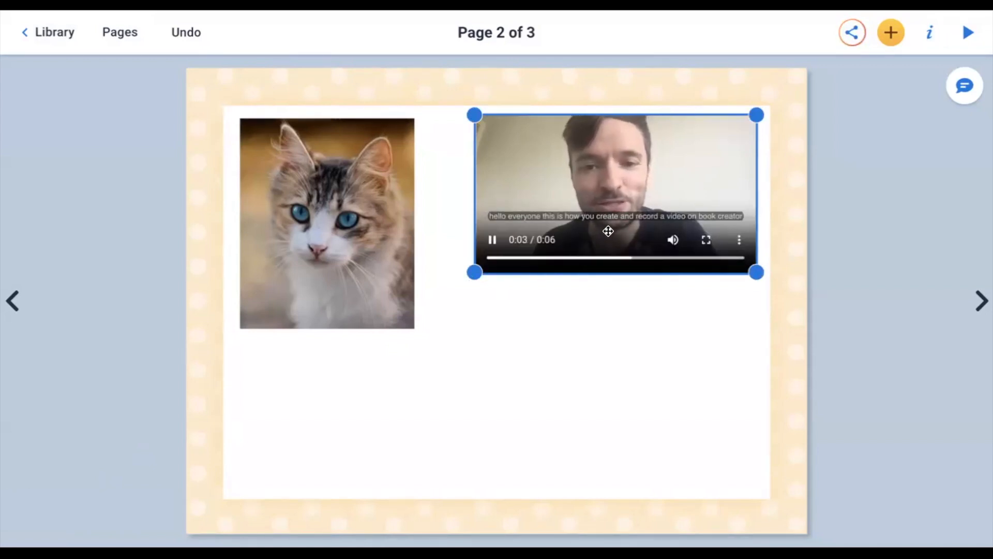
- Look through the languages available for translating the video's captions and close the list without translating
{"action": "left_click", "coordinate": [928, 34]}
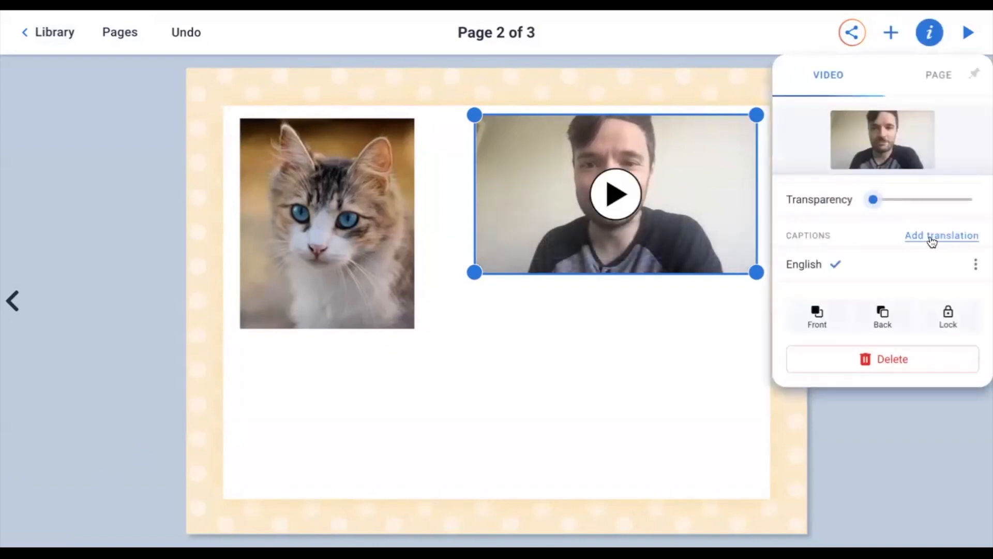
{"action": "left_click", "coordinate": [930, 238]}
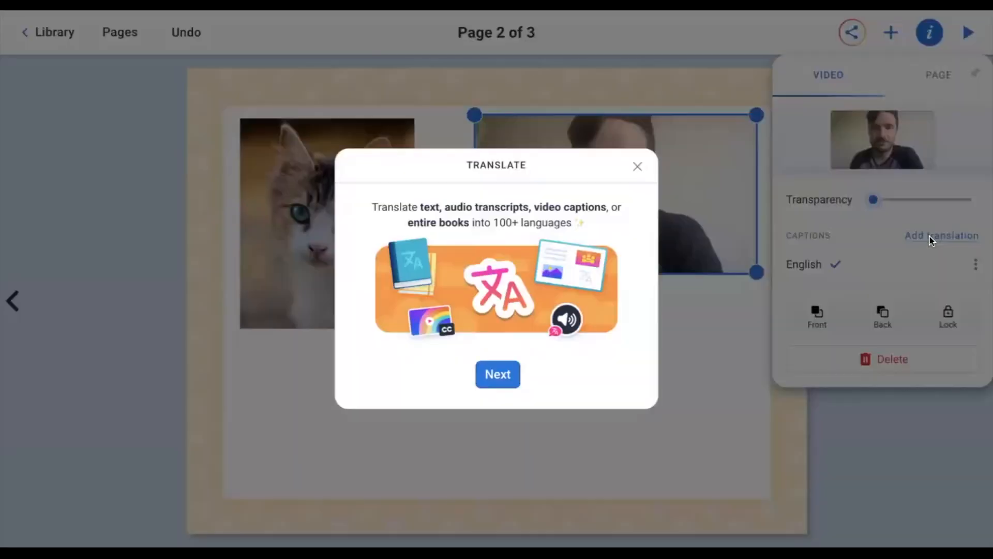
{"action": "left_click", "coordinate": [504, 381]}
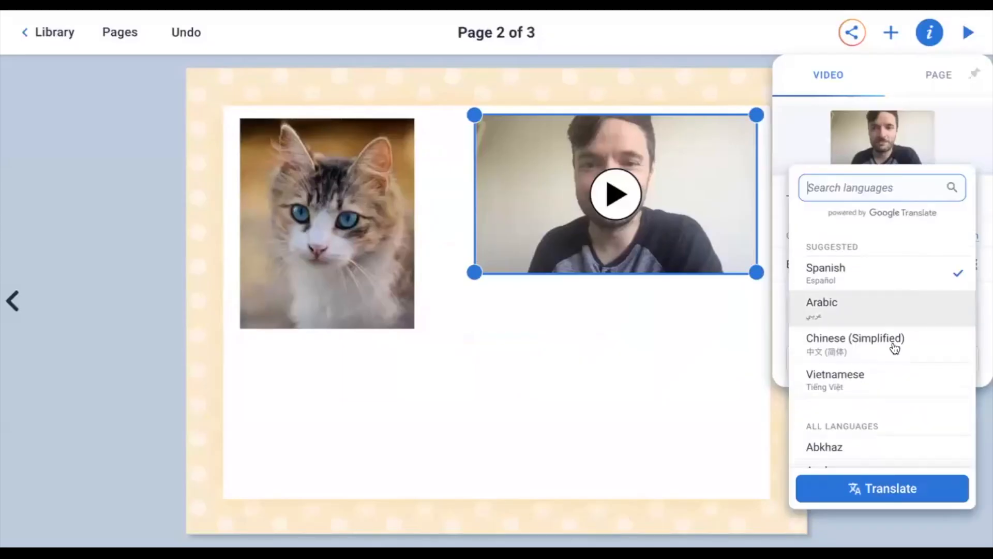
{"action": "scroll", "coordinate": [887, 362], "scroll_direction": "down", "scroll_amount": 3}
{"action": "left_click", "coordinate": [705, 405]}
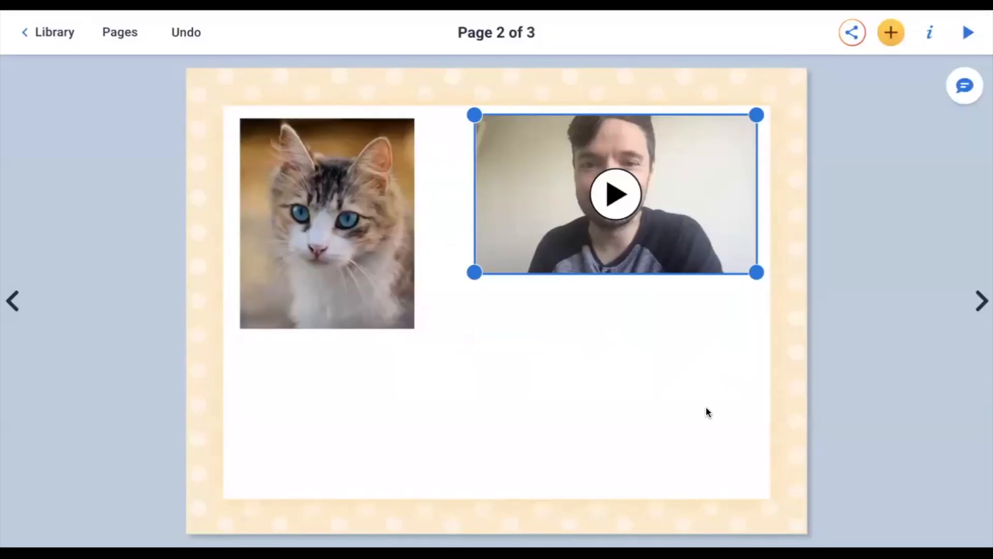
- Edit the video's English caption, capitalizing its first two words so it begins "Hello Everyone"
{"action": "left_click", "coordinate": [930, 32]}
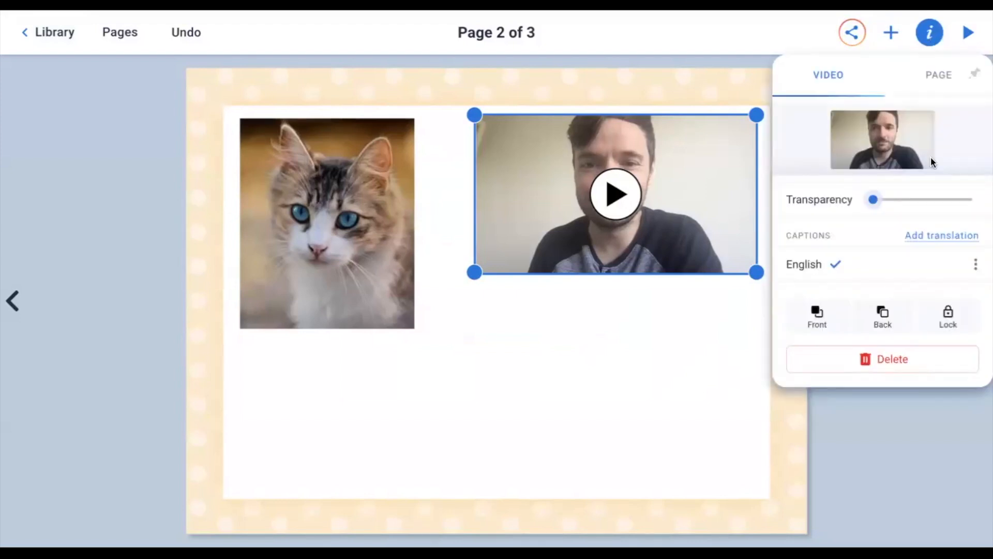
{"action": "left_click", "coordinate": [976, 264]}
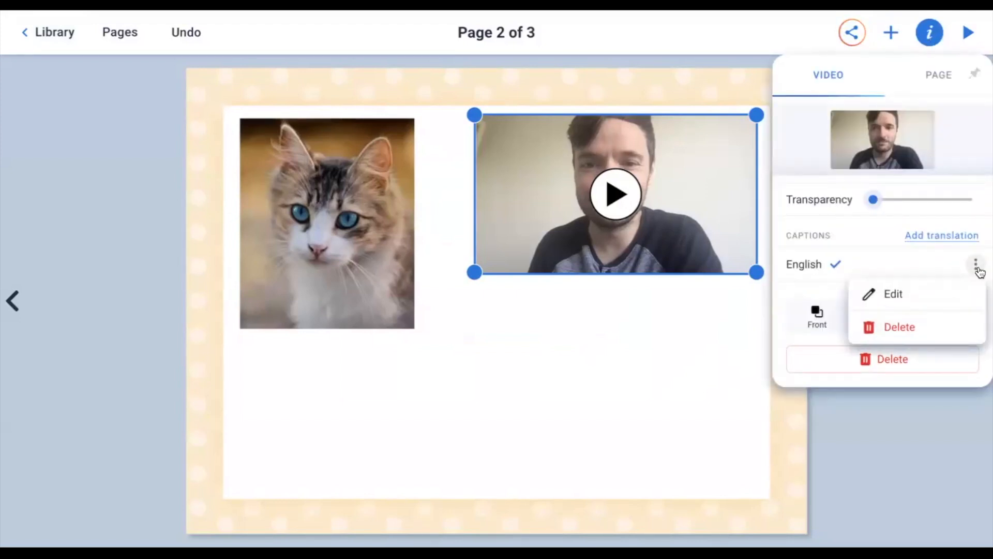
{"action": "left_click", "coordinate": [944, 293]}
{"action": "left_click", "coordinate": [176, 190]}
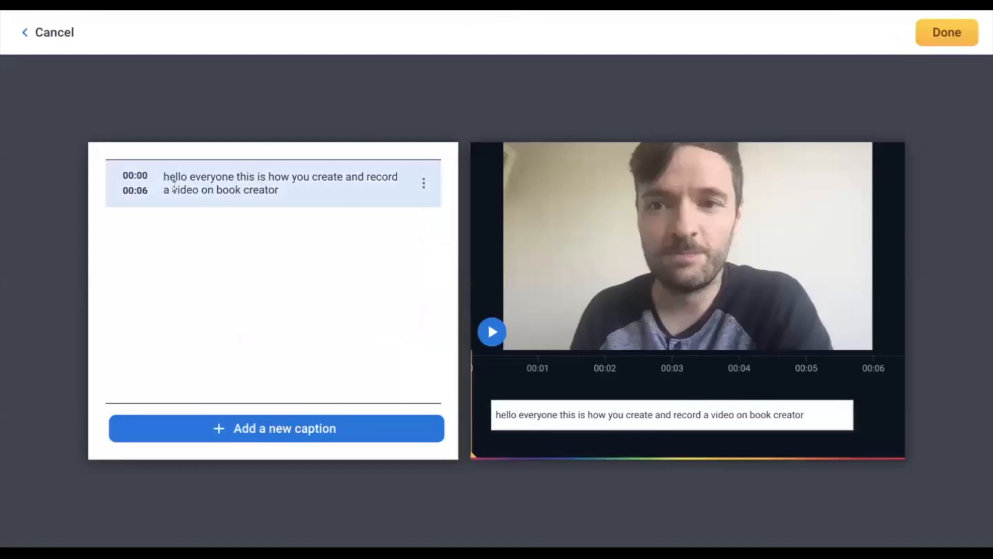
{"action": "key", "text": "BackSpace"}
{"action": "type", "text": "H"}
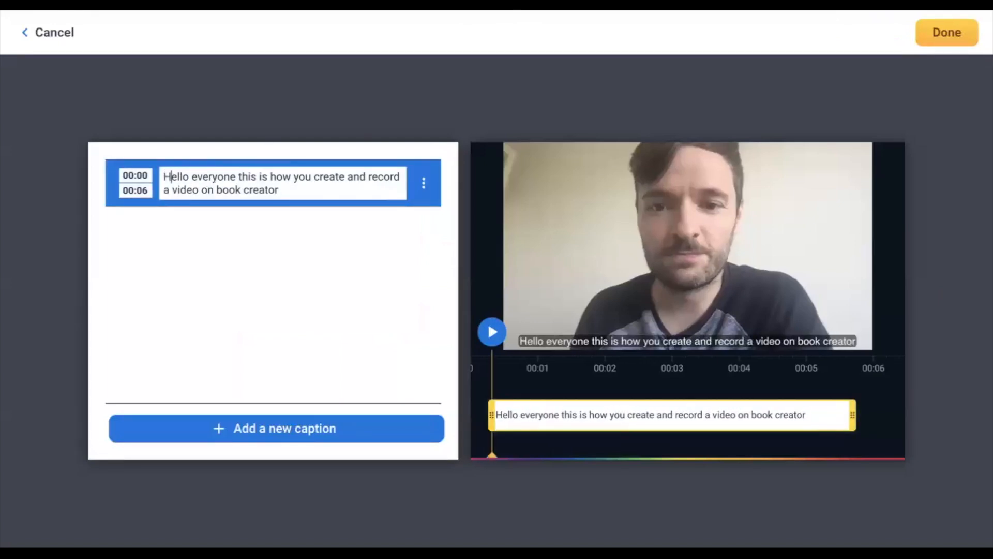
{"action": "key", "text": "BackSpace"}
{"action": "type", "text": "E"}
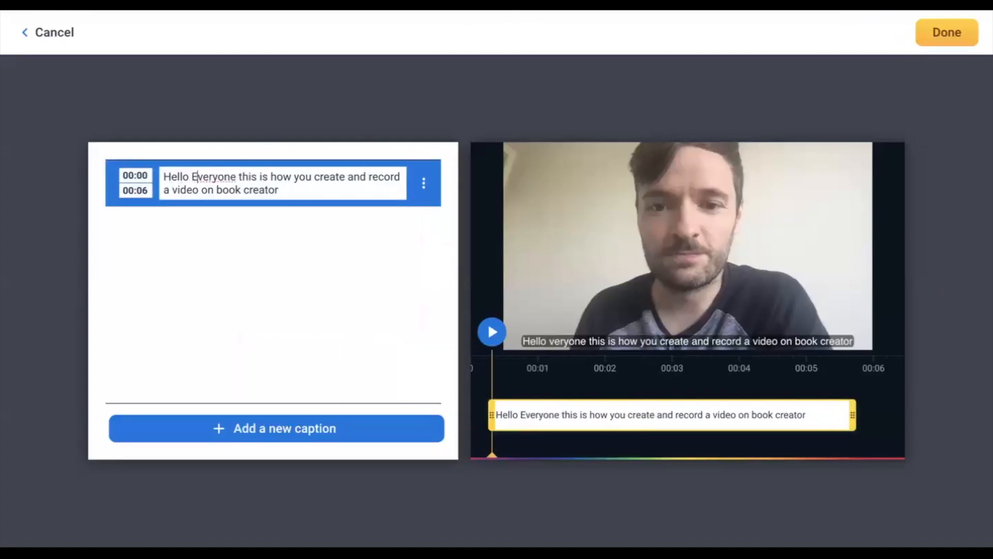